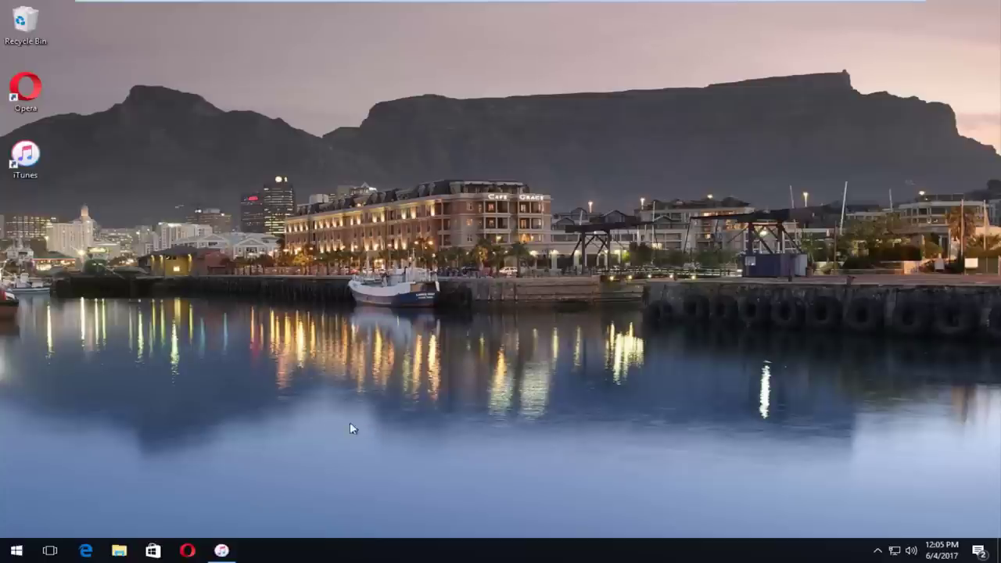
Run File > Library > Organize Library in iTunes with Consolidate files ticked
click(222, 550)
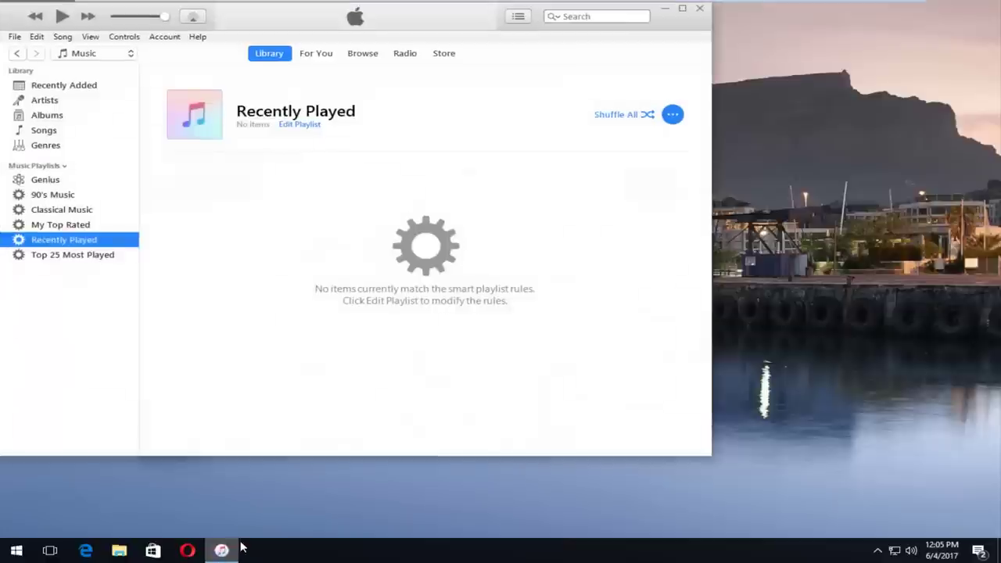
drag(273, 19, 358, 43)
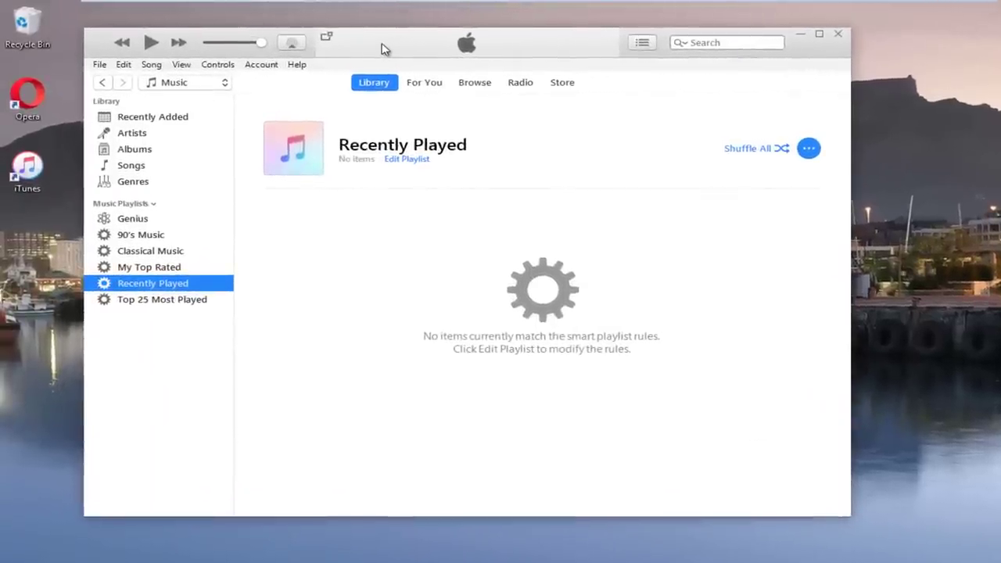
click(99, 65)
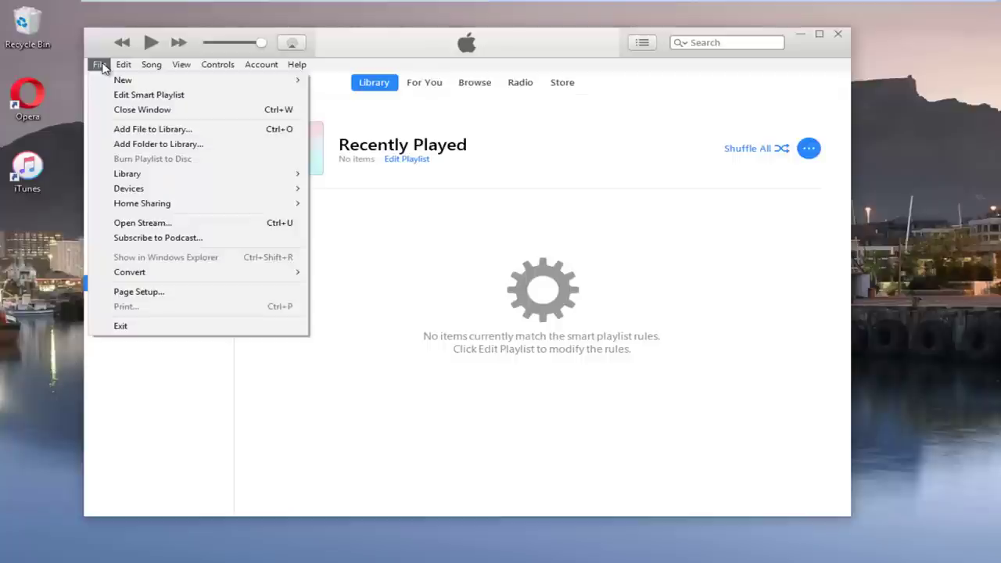
mouse_move(131, 176)
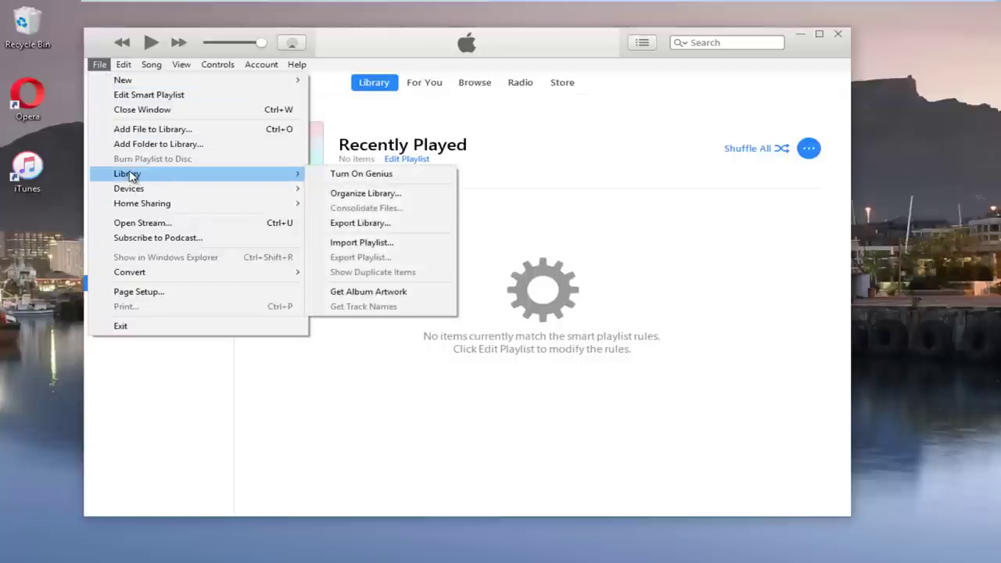
click(371, 197)
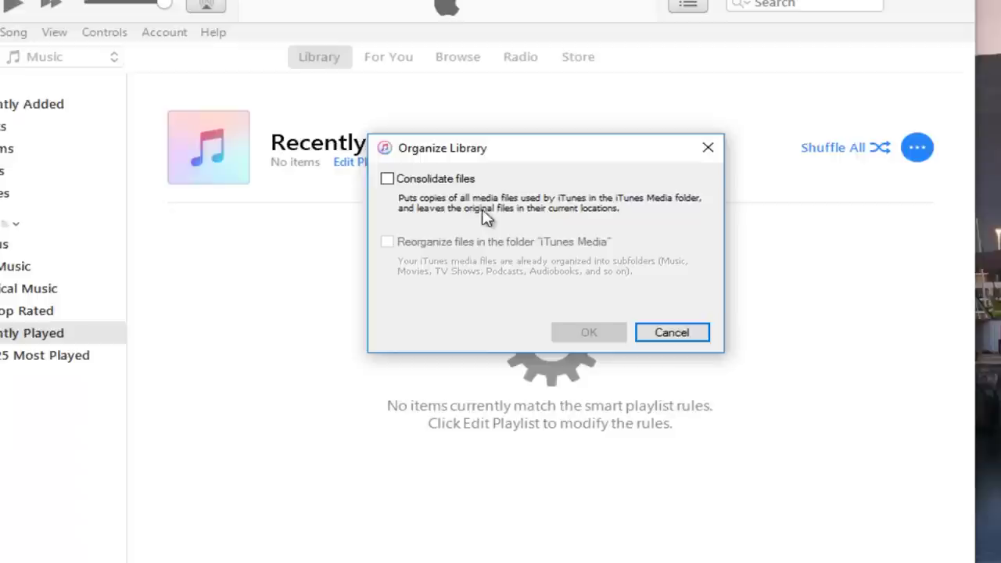
click(387, 179)
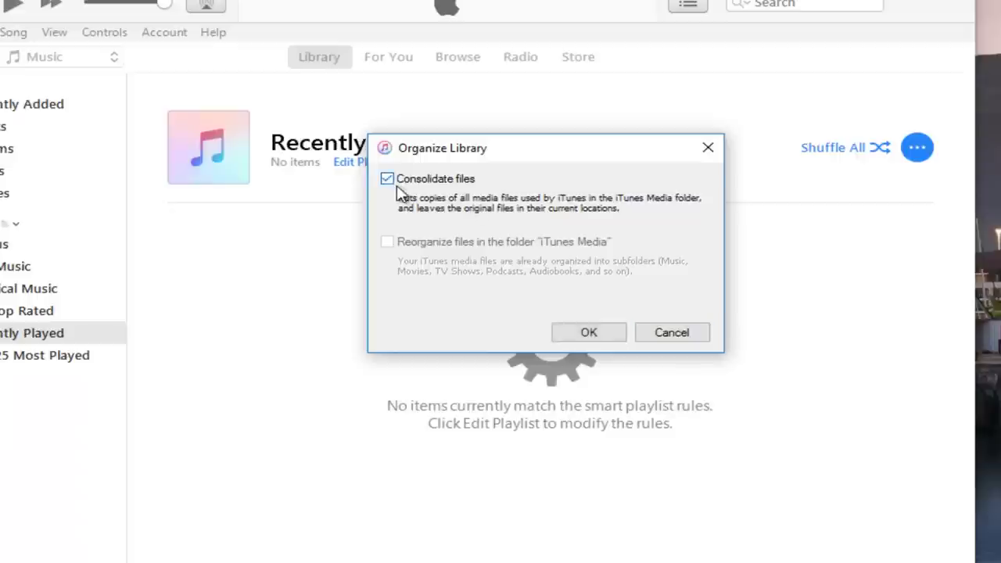
click(574, 333)
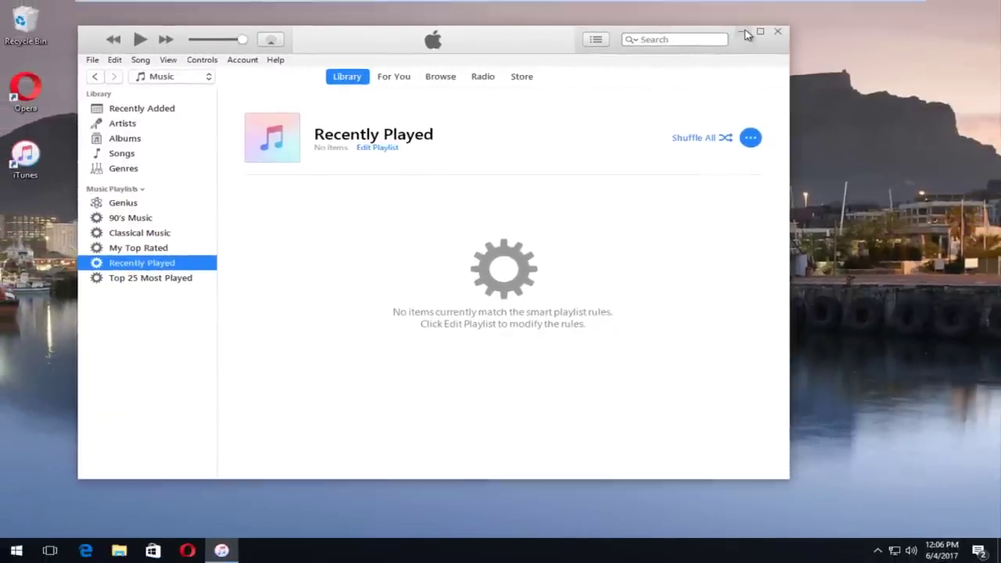
Minimize iTunes and launch File Explorer
click(744, 33)
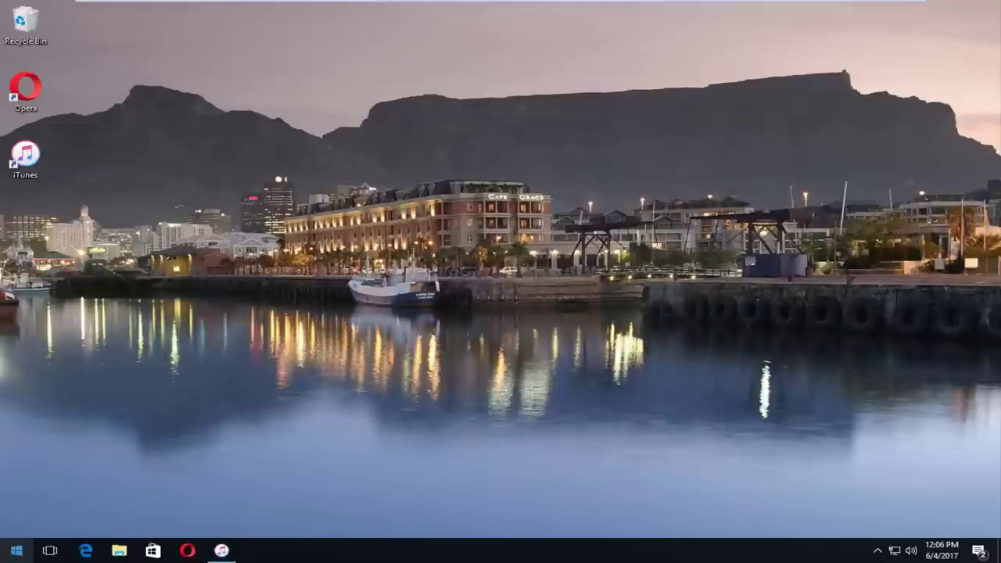
click(15, 551)
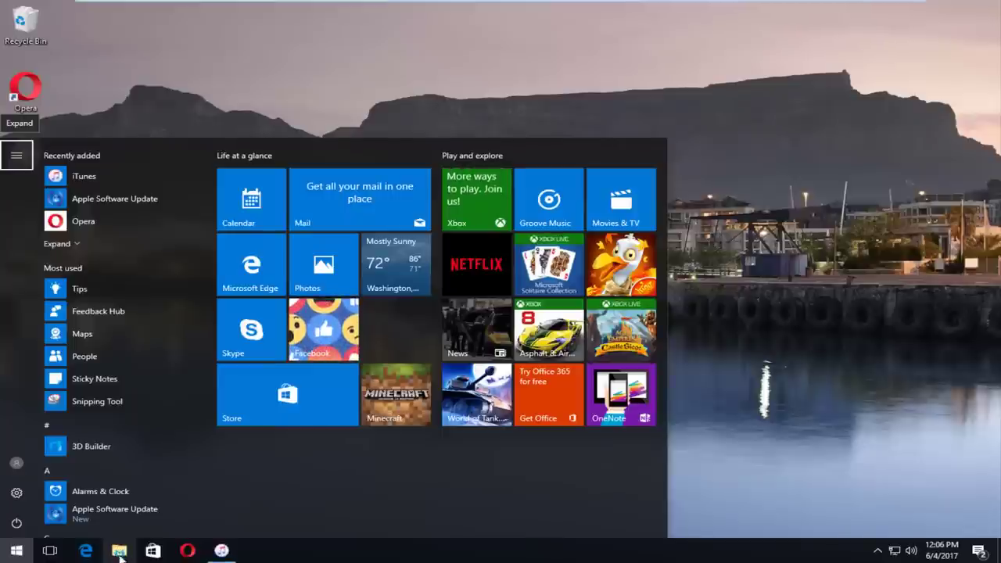
click(120, 552)
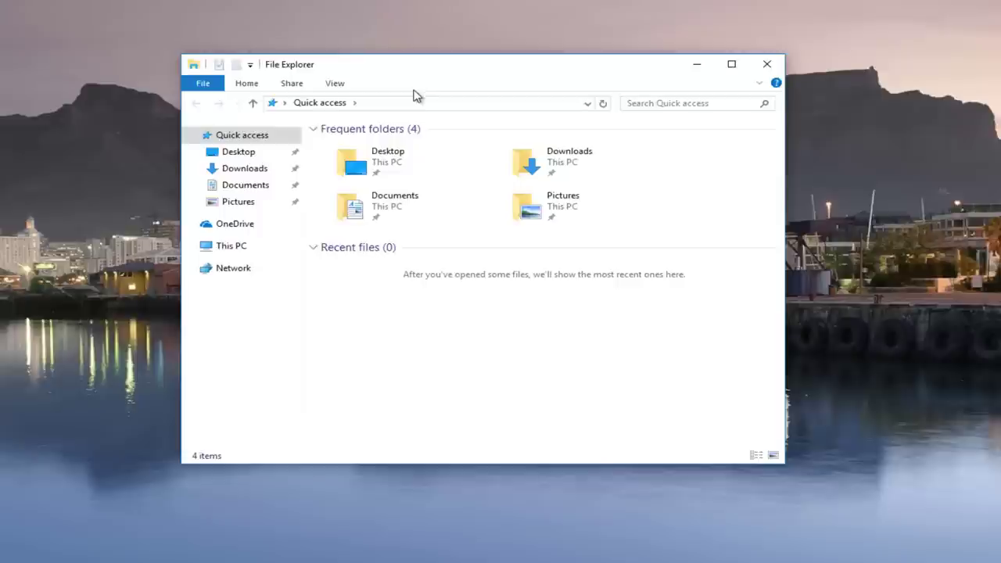
Browse This PC > Local Disk (C:) > Users > user profile > Music
click(231, 247)
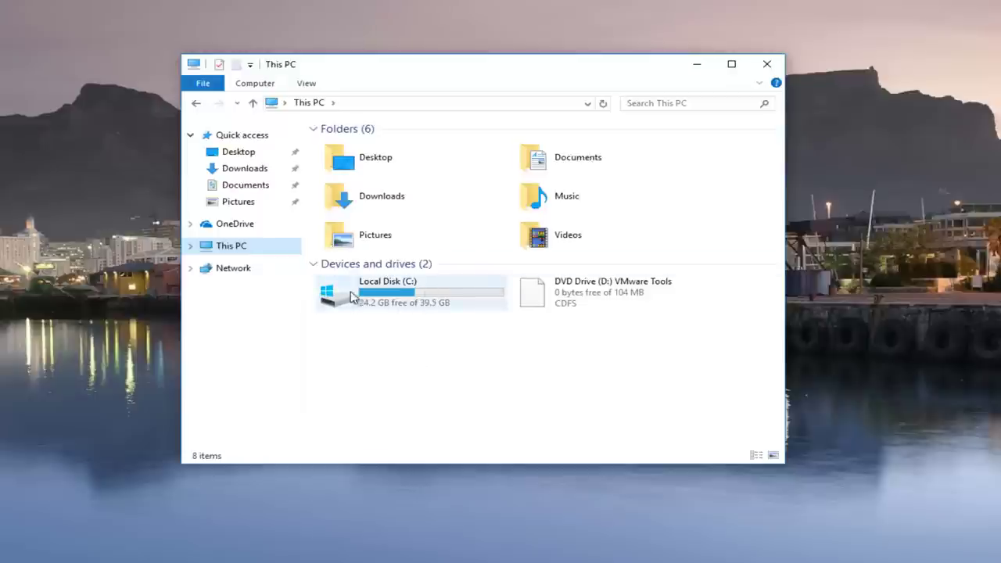
mouse_move(365, 292)
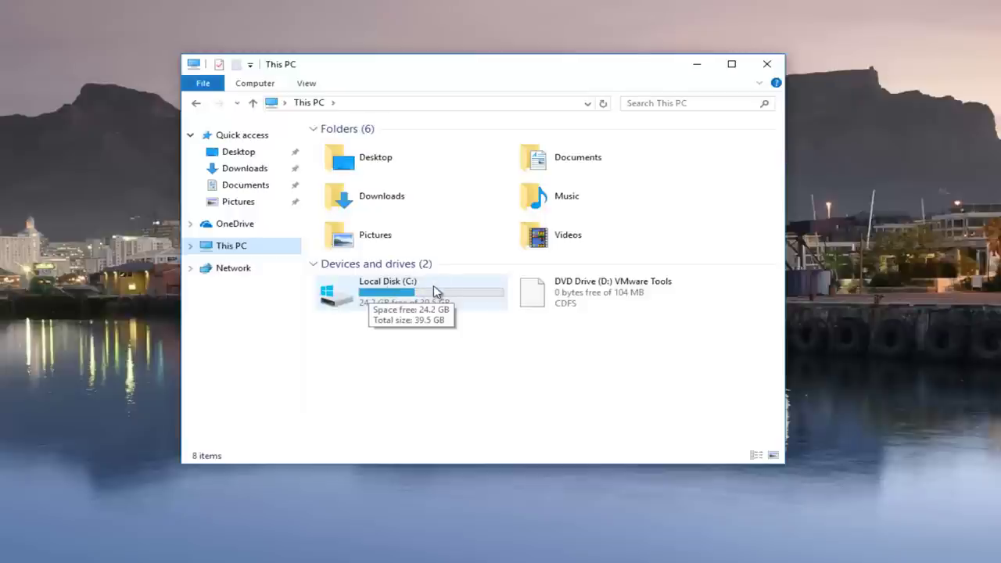
click(383, 298)
mouse_move(383, 298)
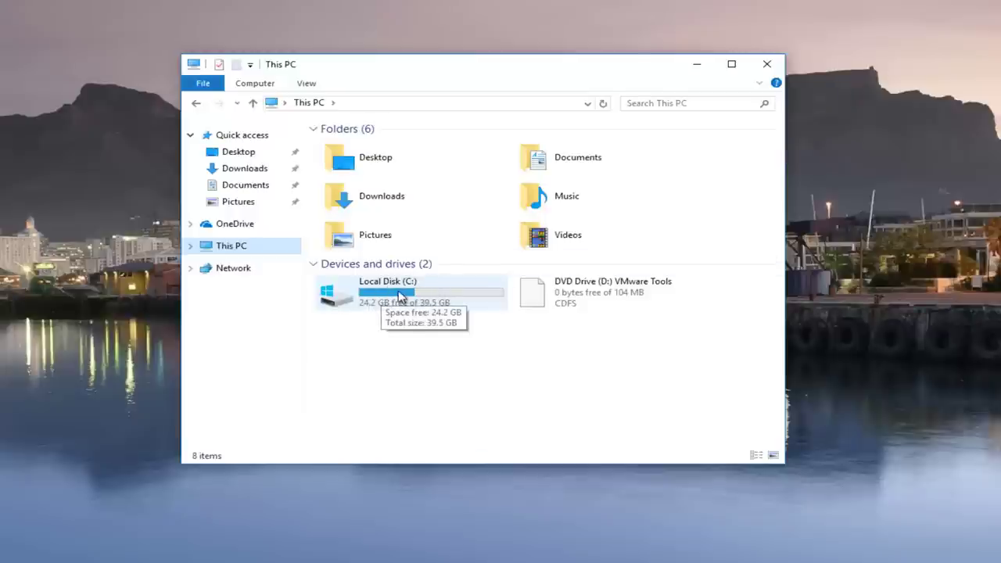
double_click(397, 295)
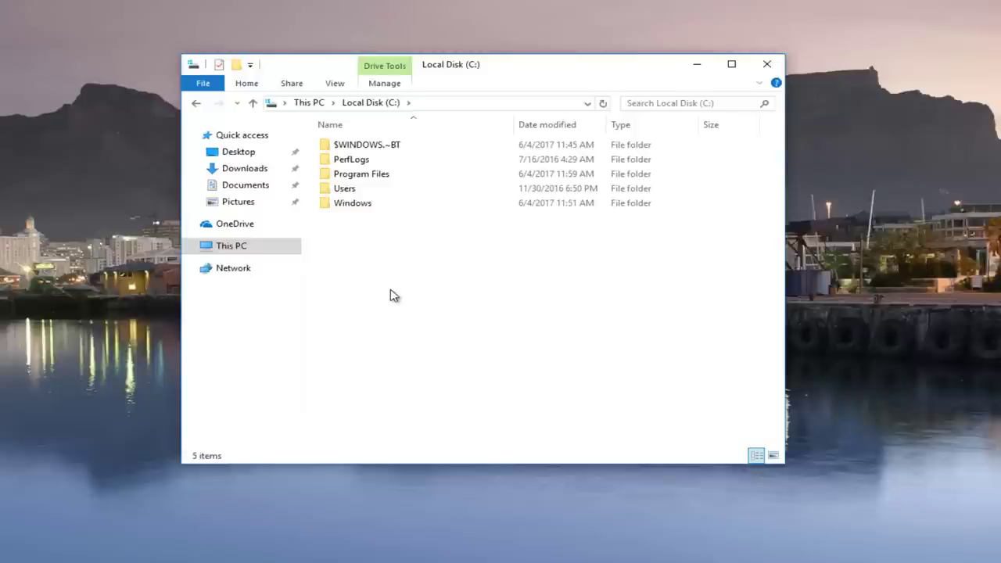
double_click(344, 189)
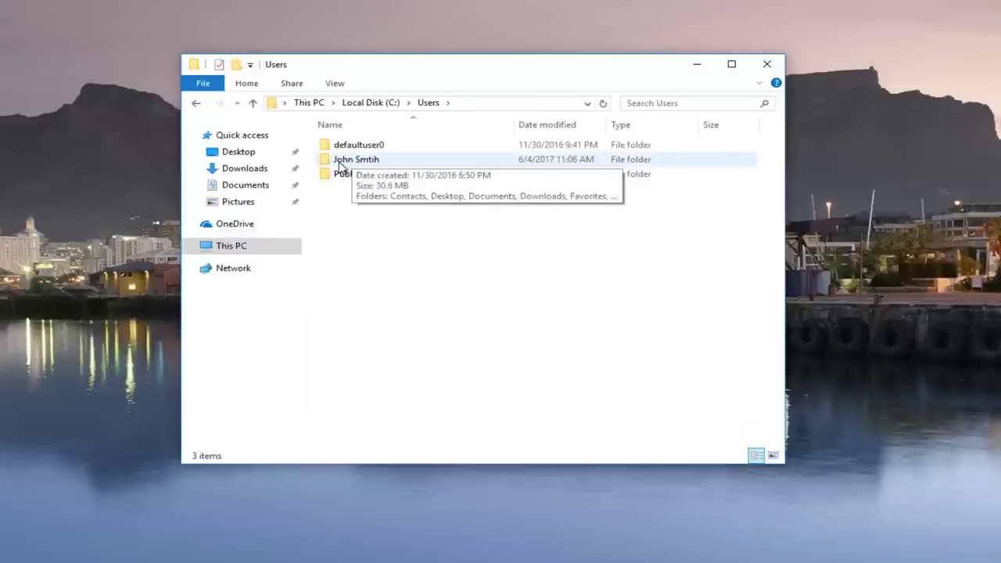
click(361, 165)
double_click(361, 166)
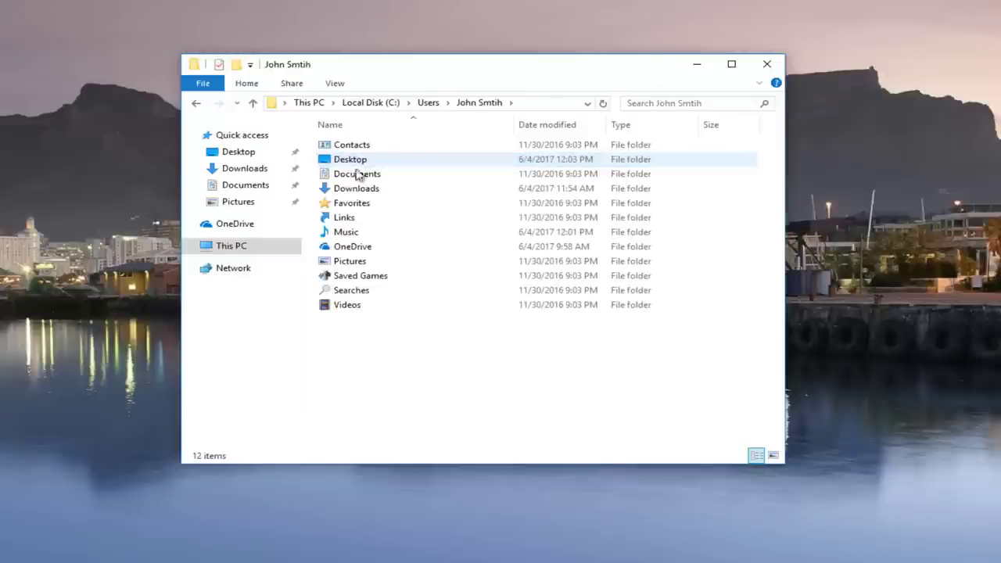
double_click(340, 234)
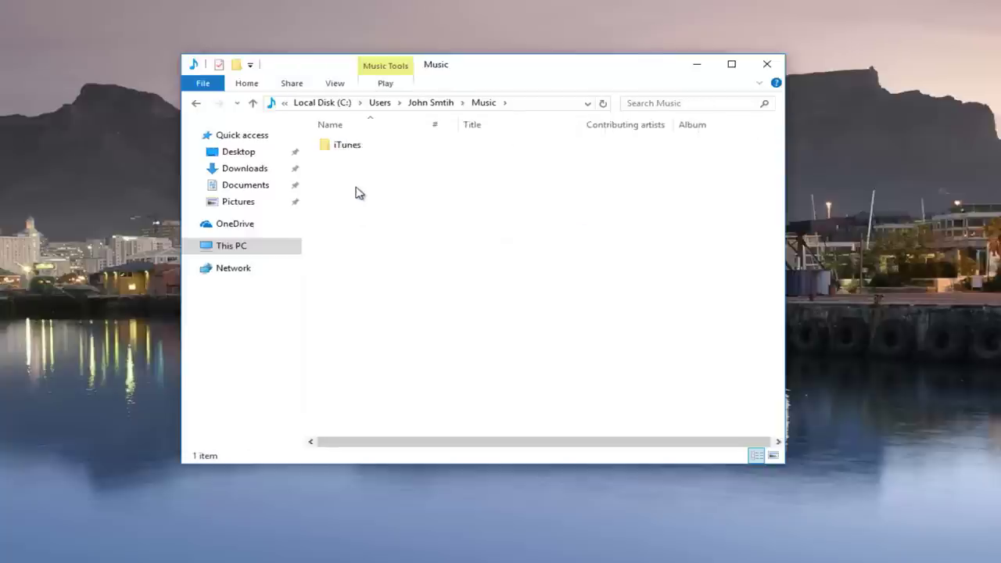
Copy the iTunes folder from Music, then close the Explorer window
click(349, 154)
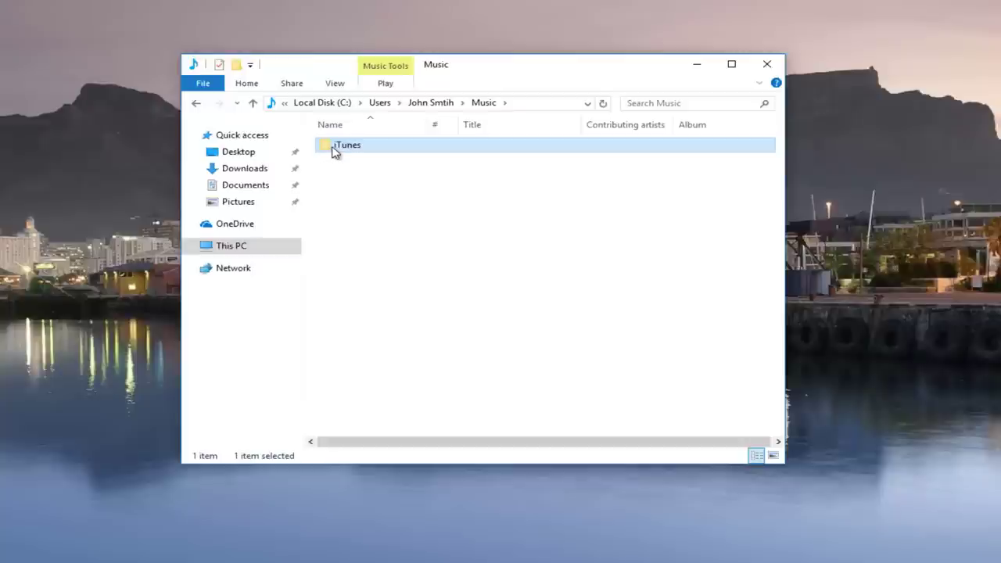
double_click(334, 145)
right_click(336, 147)
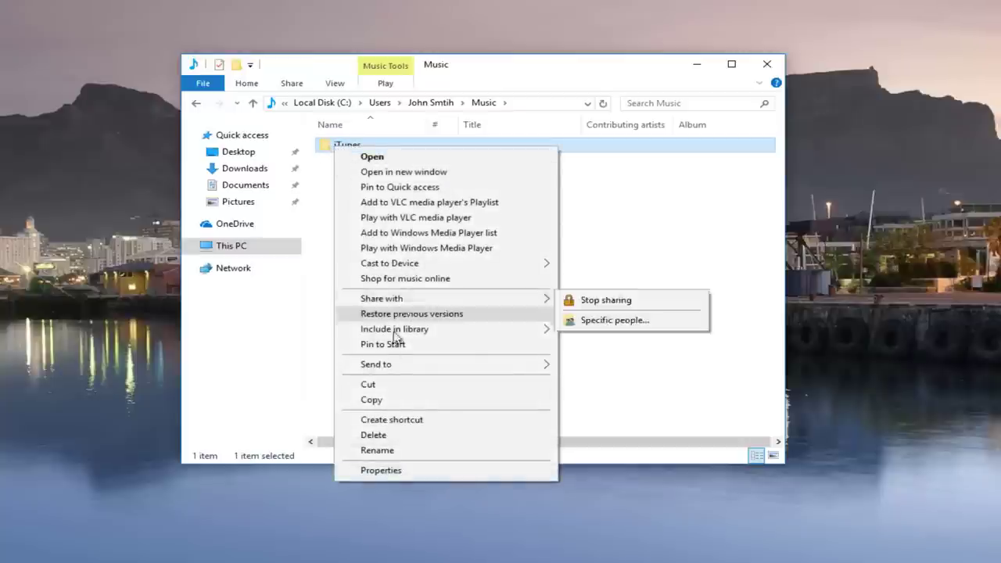
click(372, 402)
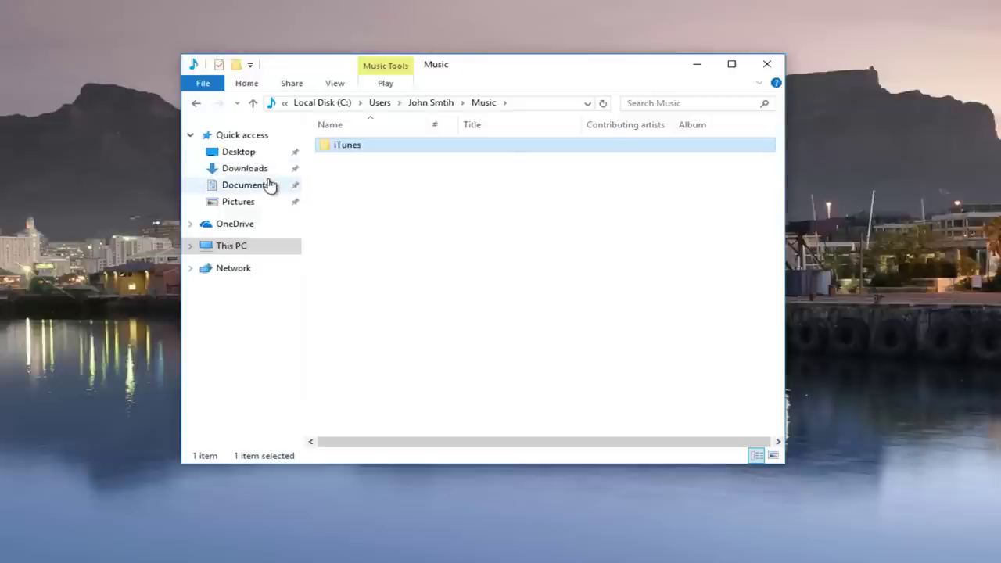
click(767, 64)
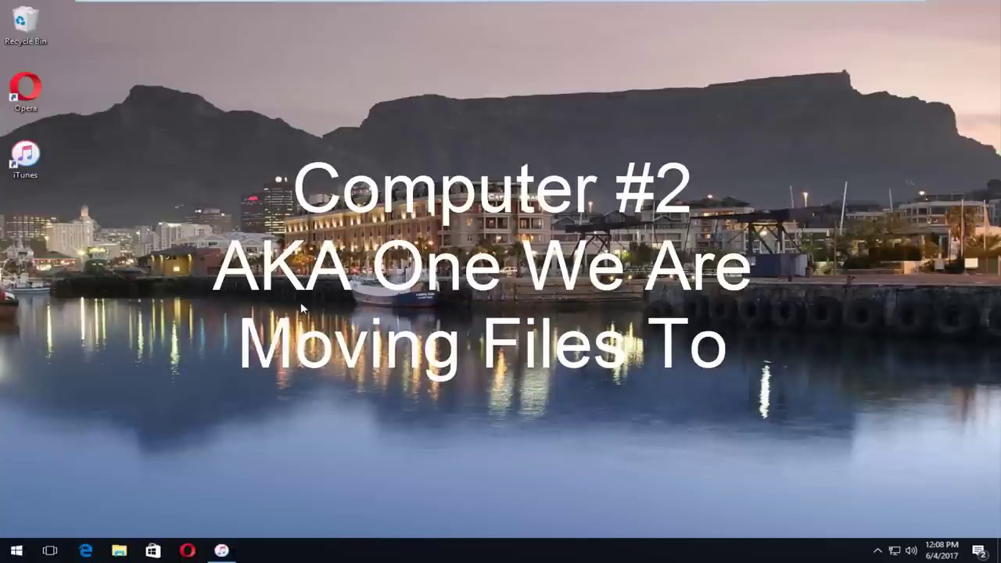
Paste the copied iTunes folder onto the desktop and move it lower
right_click(52, 218)
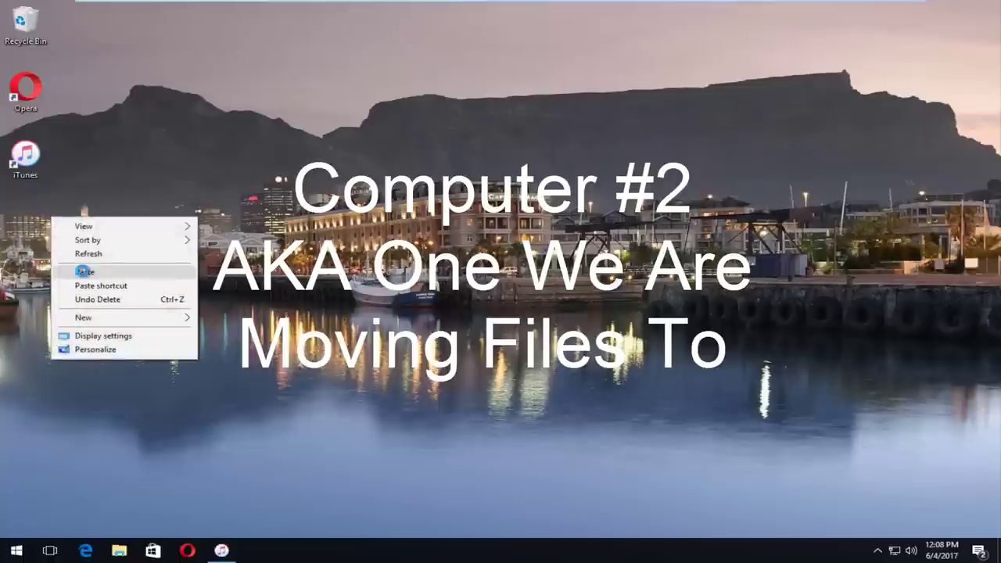
click(83, 272)
drag(87, 235, 84, 301)
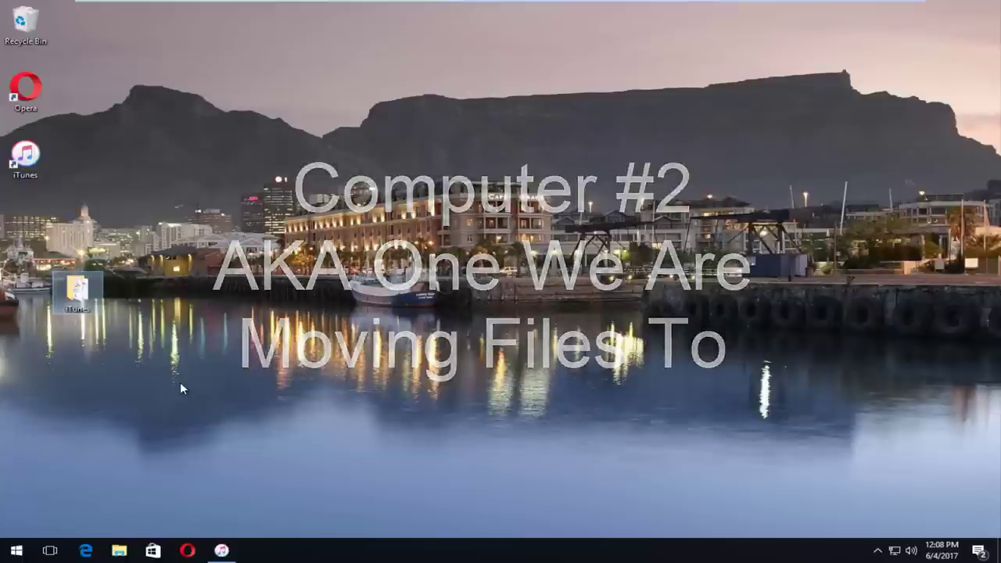
click(120, 551)
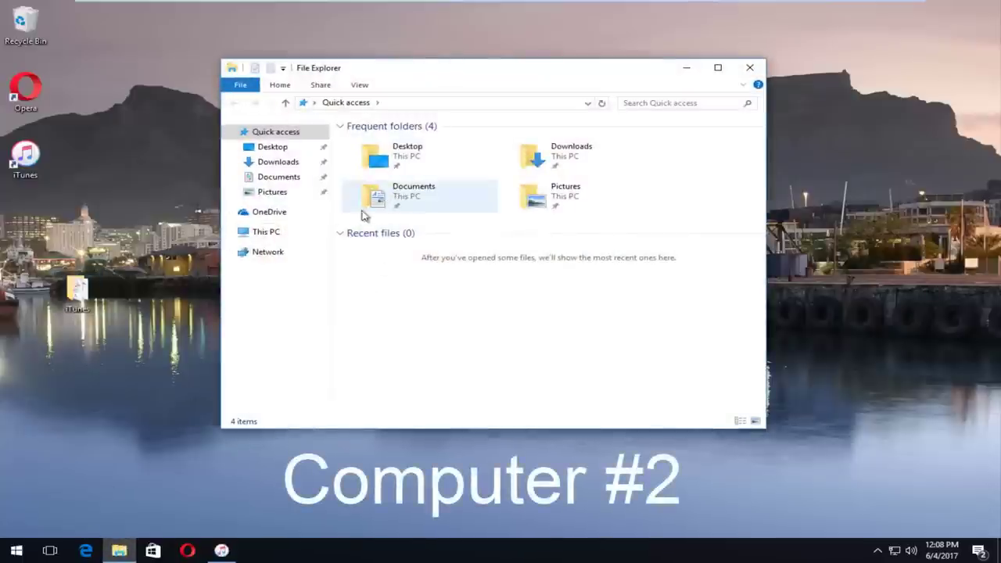
click(266, 233)
double_click(391, 270)
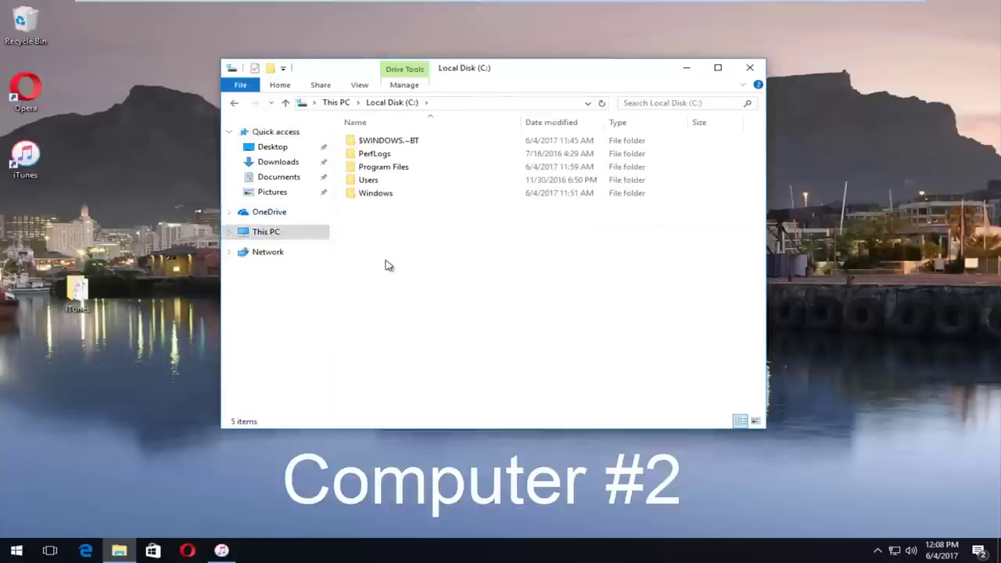
right_click(513, 260)
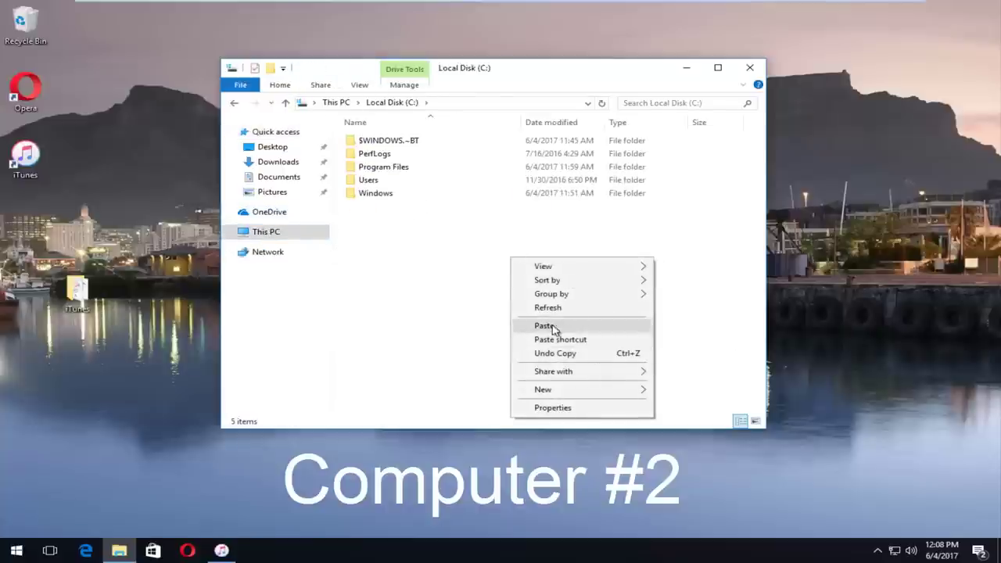
click(454, 277)
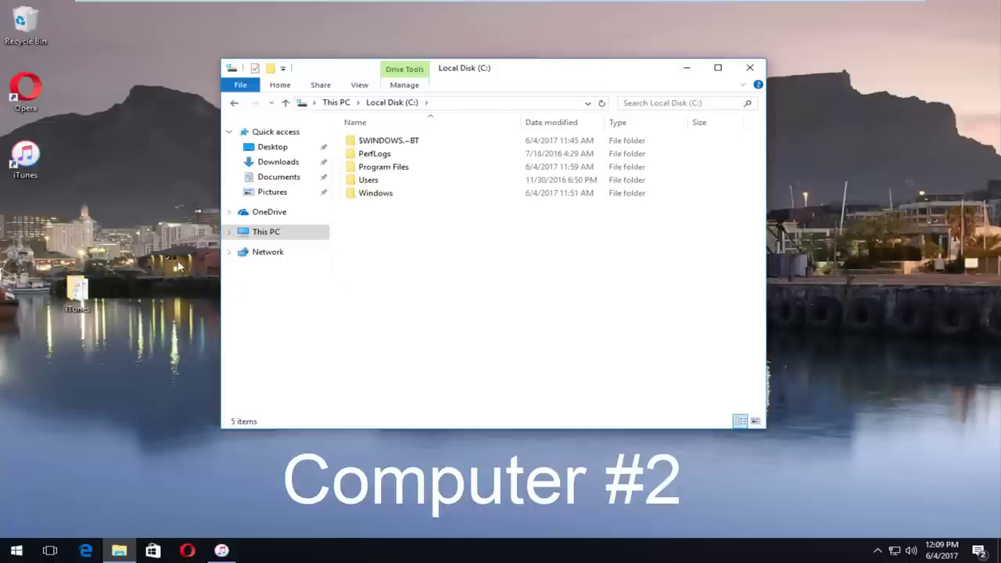
click(749, 67)
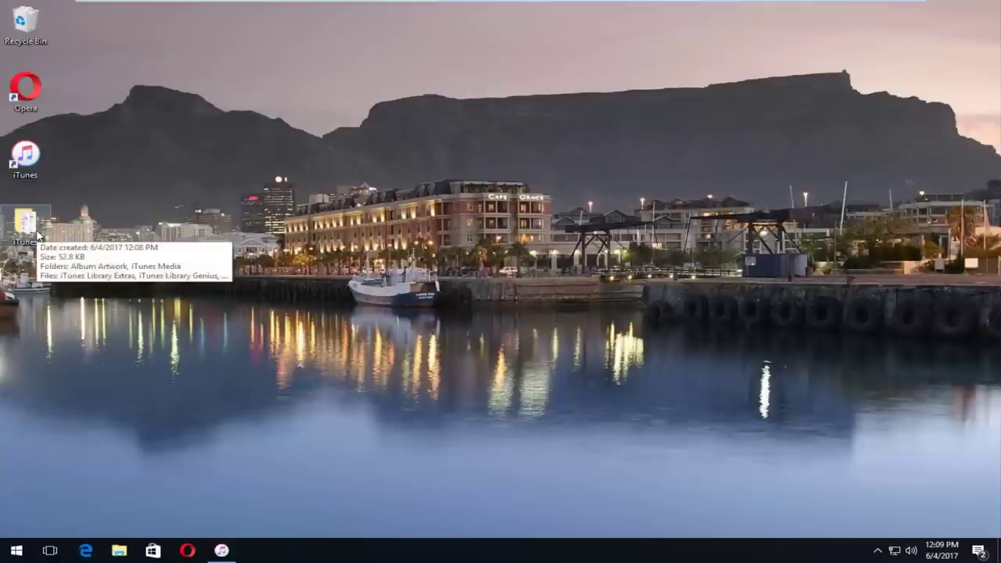
Reopen File Explorer on Local Disk (C:) > Users > user profile > Music
click(120, 548)
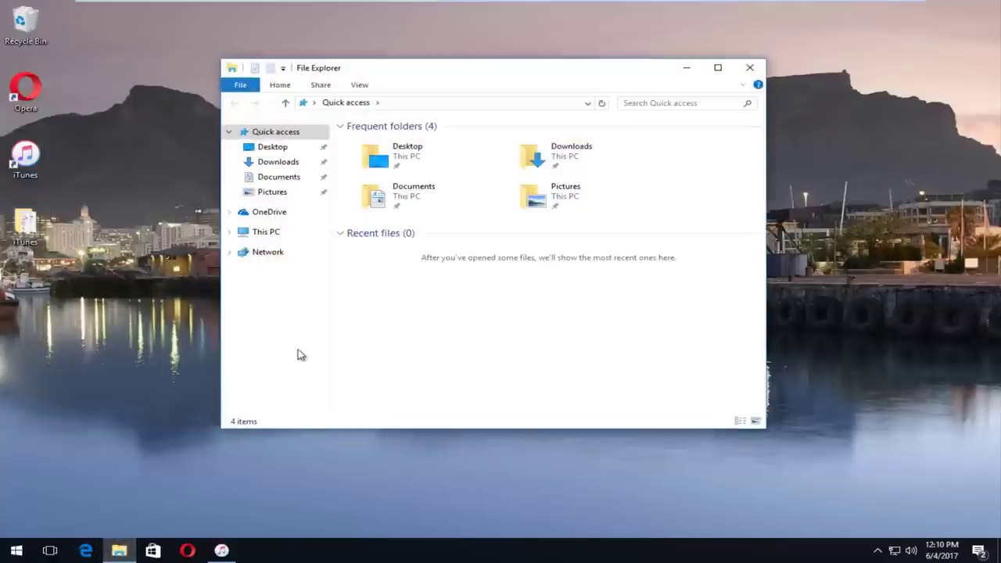
click(264, 233)
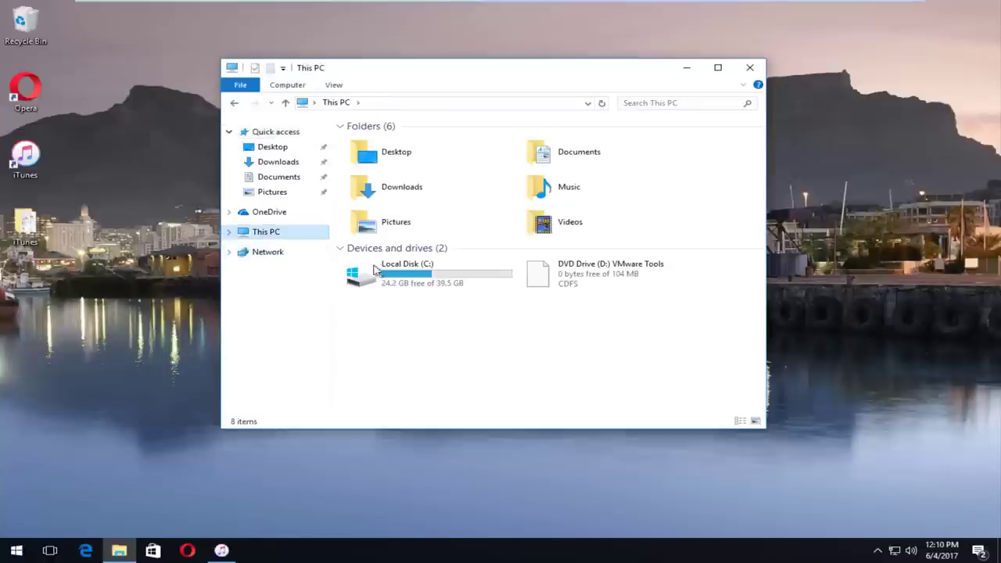
double_click(377, 271)
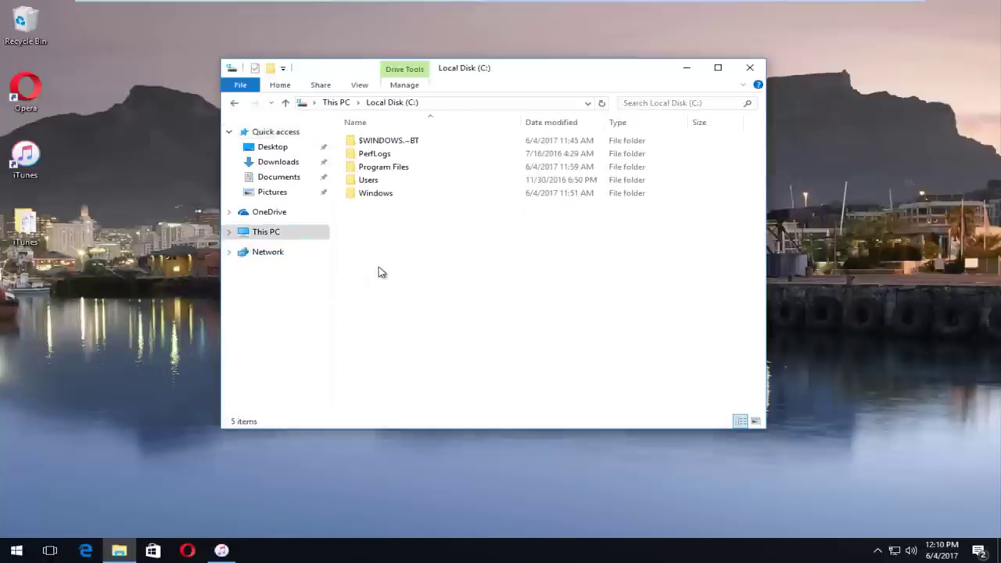
double_click(367, 180)
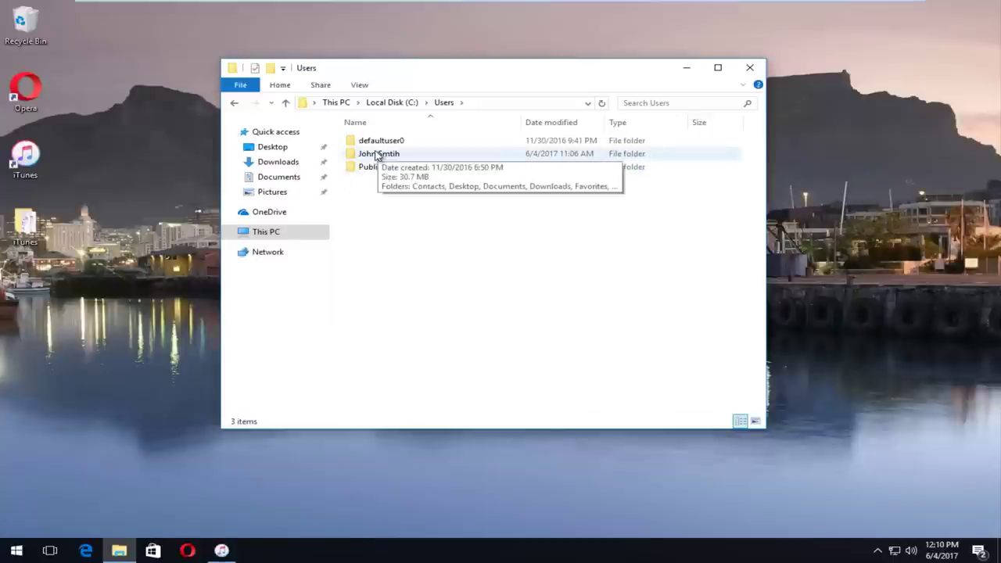
double_click(378, 154)
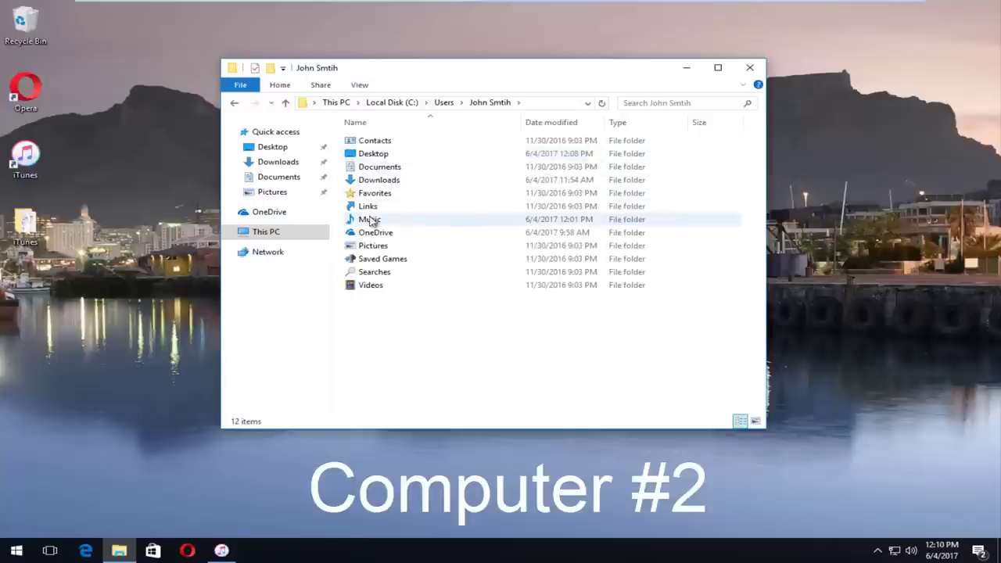
double_click(369, 222)
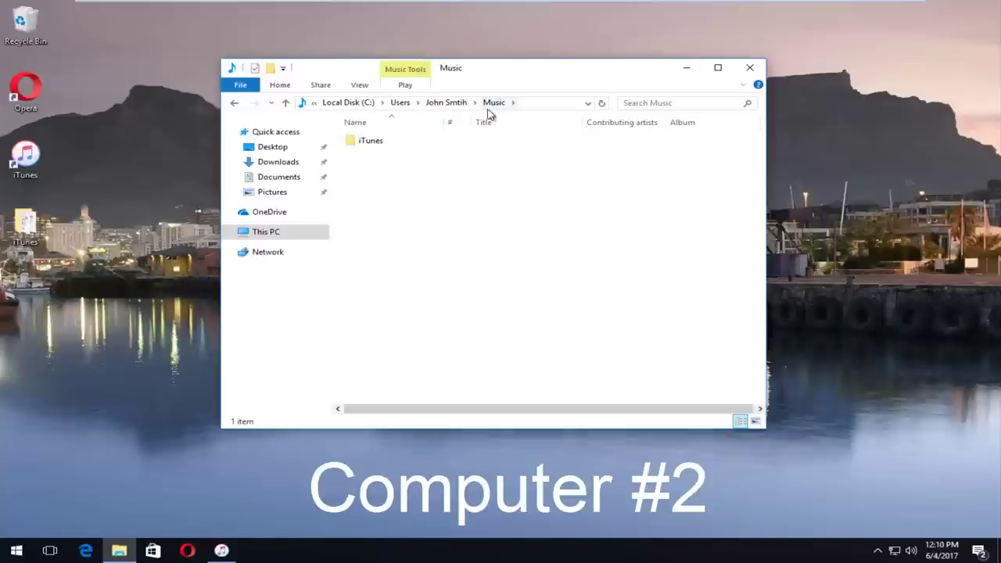
Attempt to delete the old iTunes folder, cancel the folder-in-use warning, and switch to iTunes to quit it
click(363, 147)
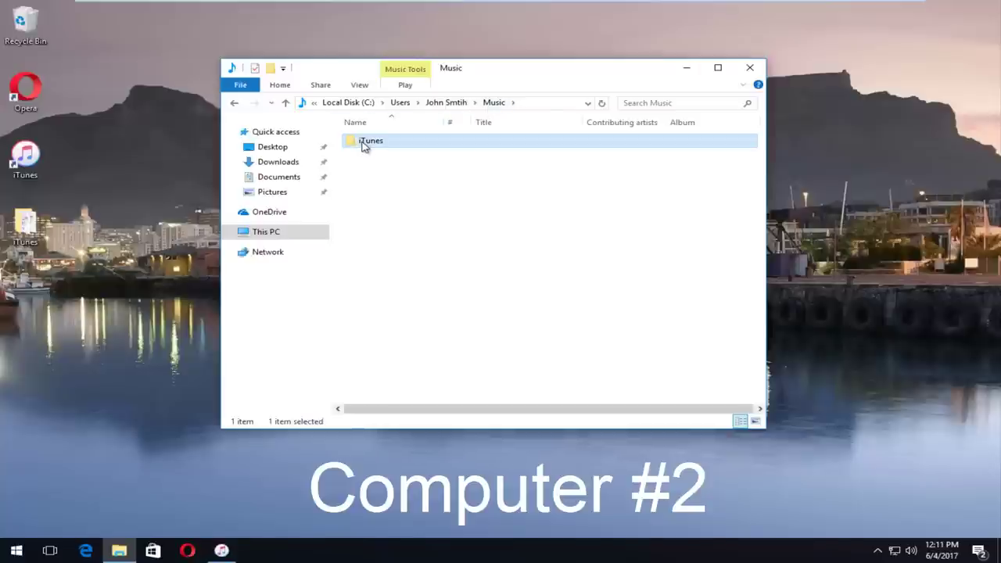
right_click(361, 146)
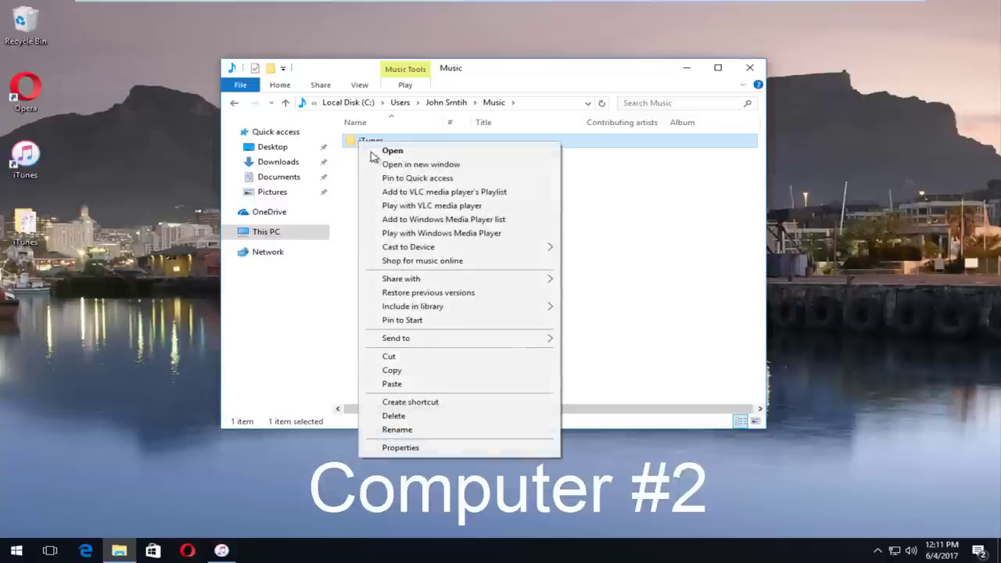
click(393, 416)
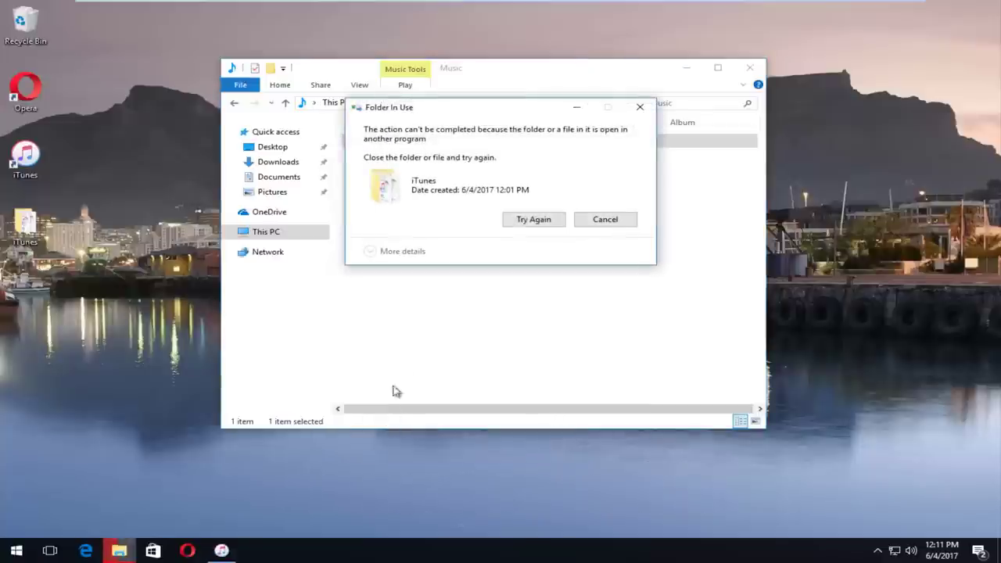
click(614, 221)
click(221, 551)
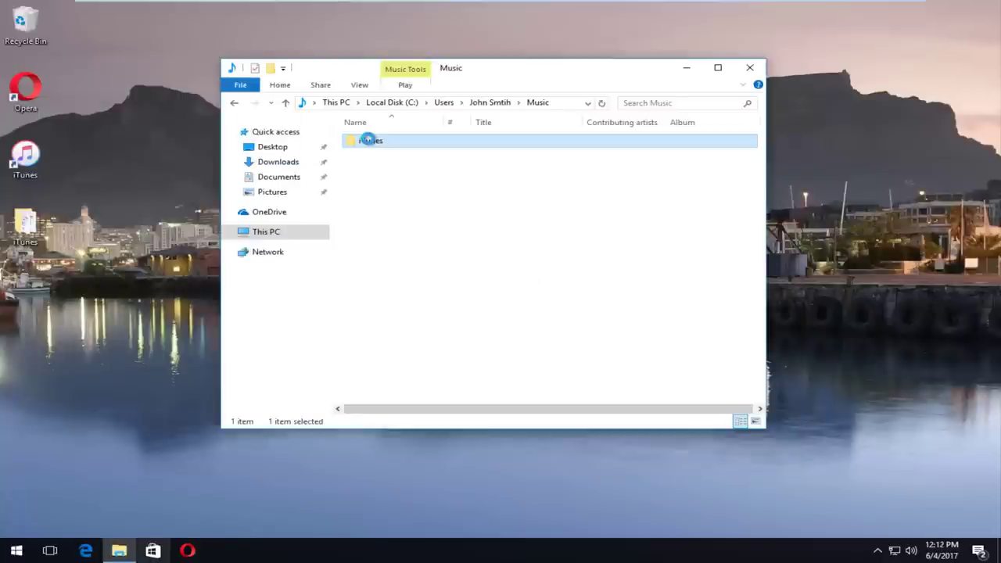
Delete the old iTunes folder and drag the desktop iTunes folder into Music
right_click(369, 140)
click(397, 414)
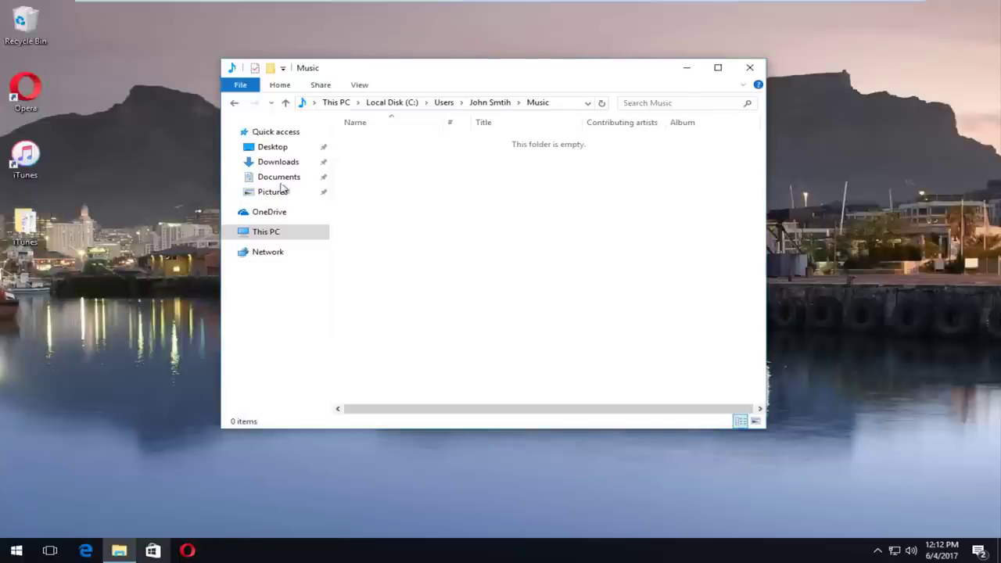
drag(283, 189, 465, 181)
right_click(26, 223)
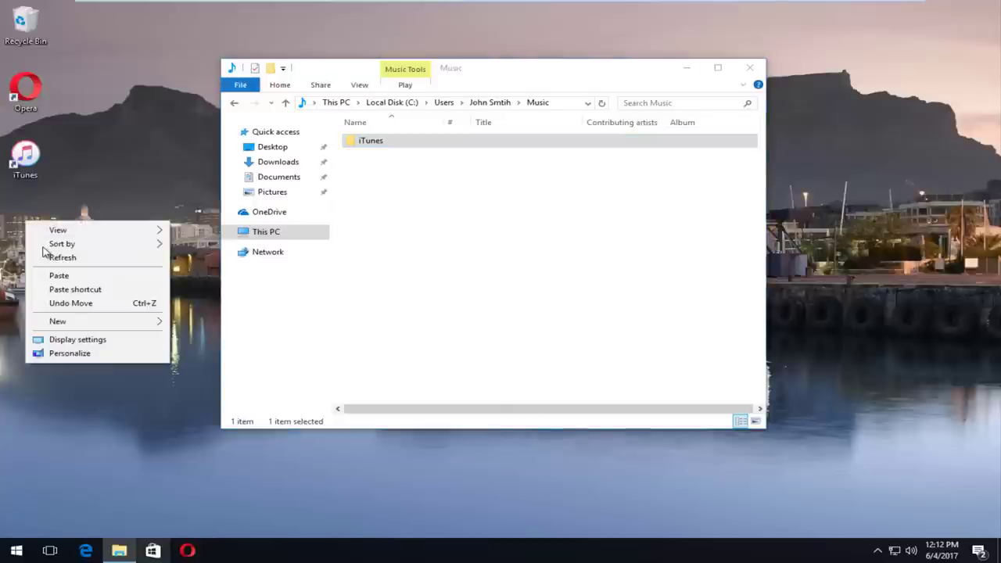
right_click(435, 192)
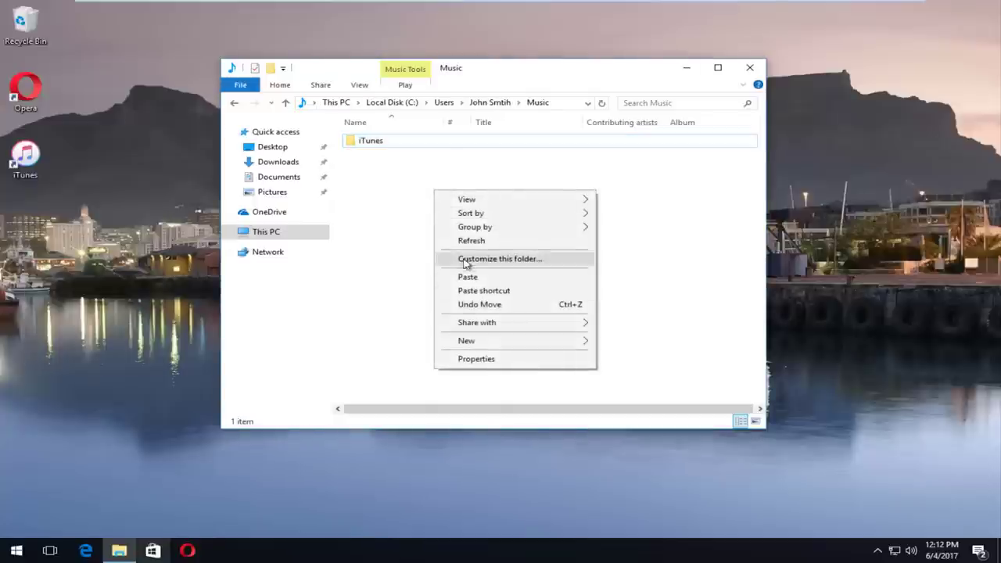
click(407, 231)
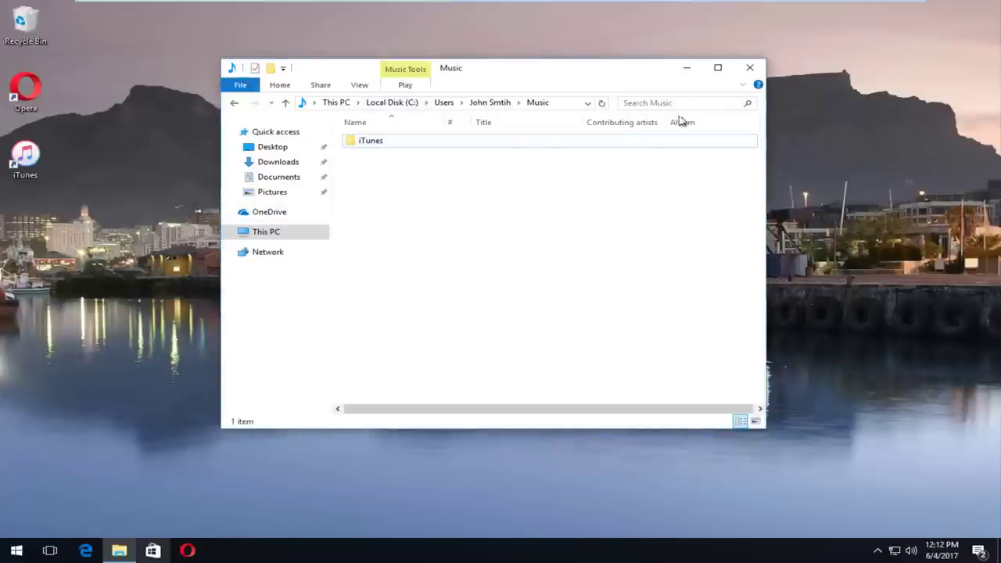
Close the Music window and launch iTunes from its desktop shortcut
click(749, 69)
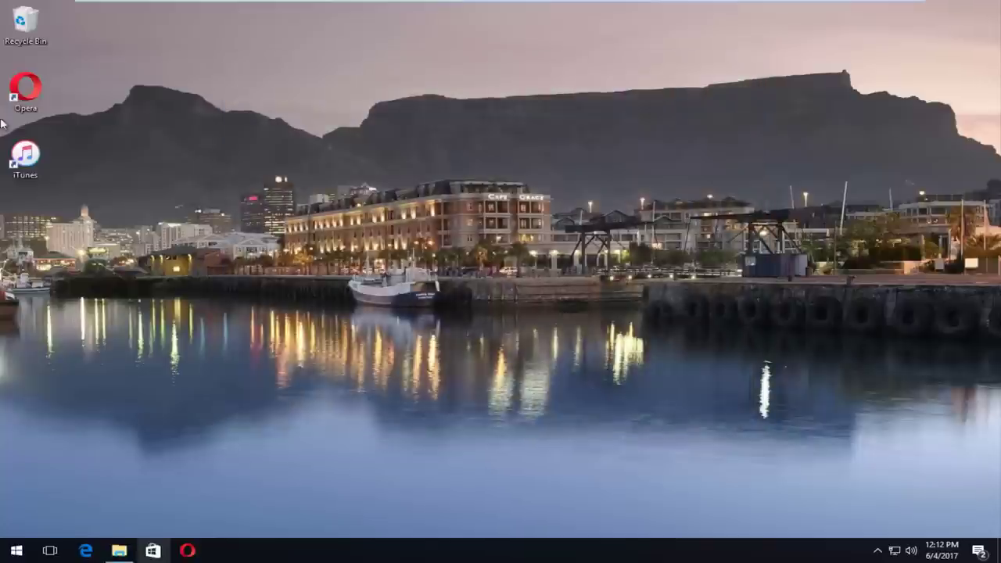
double_click(22, 164)
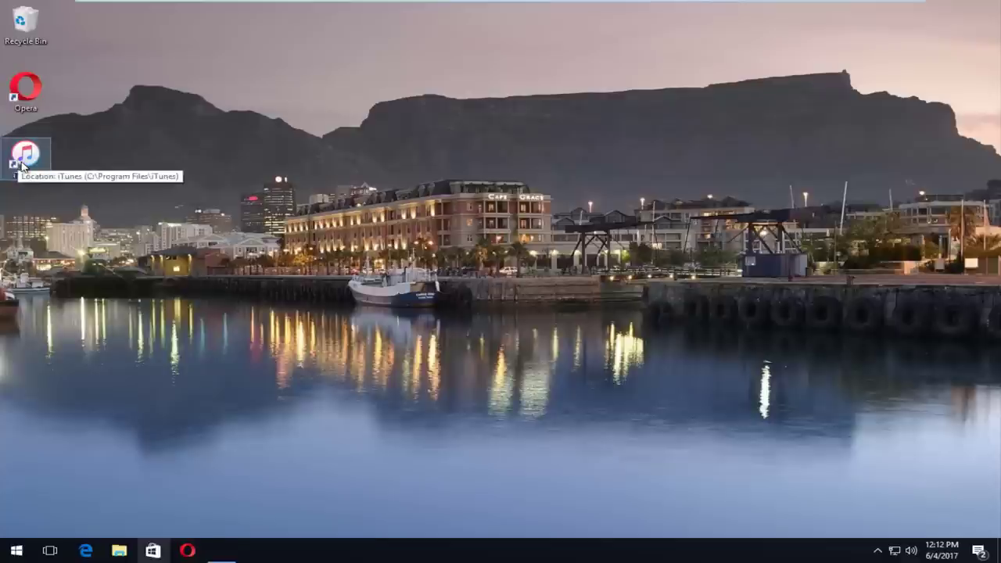